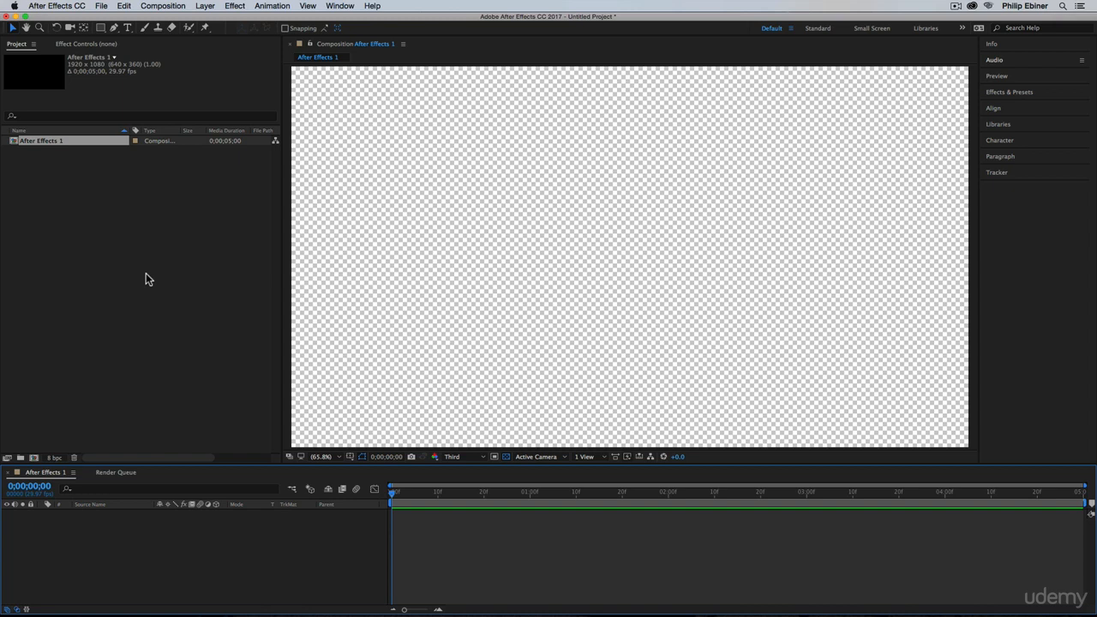
Switch to Finder and import Kangaroo.jpg from its Photos folder into the After Effects project.
{"action": "left_click", "coordinate": [166, 249]}
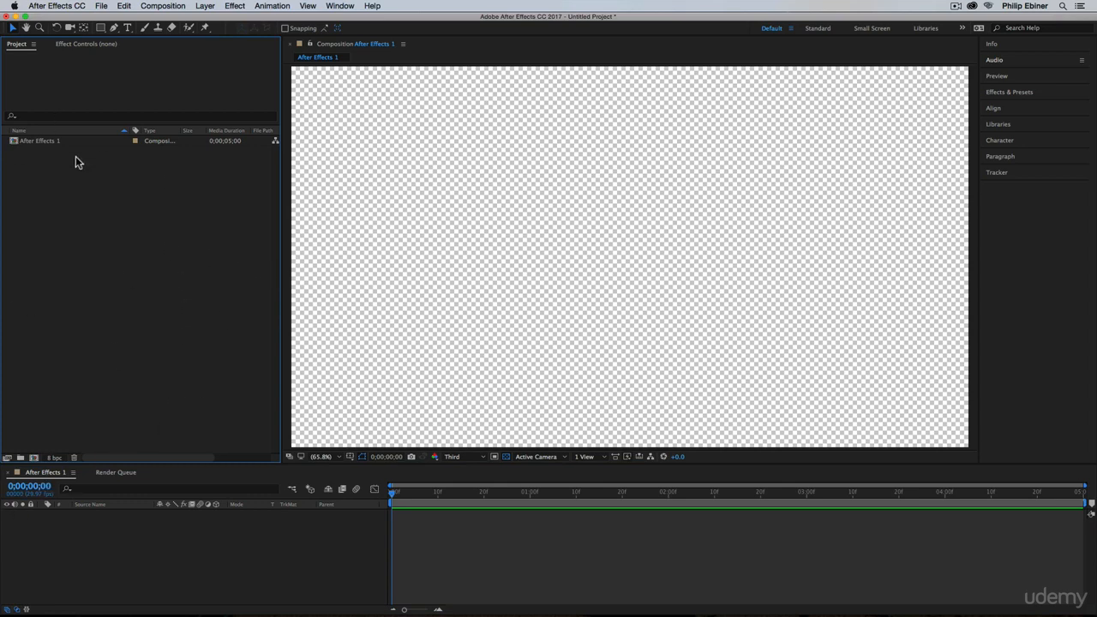
{"action": "key", "text": "super+Tab"}
{"action": "key", "text": "super+Tab"}
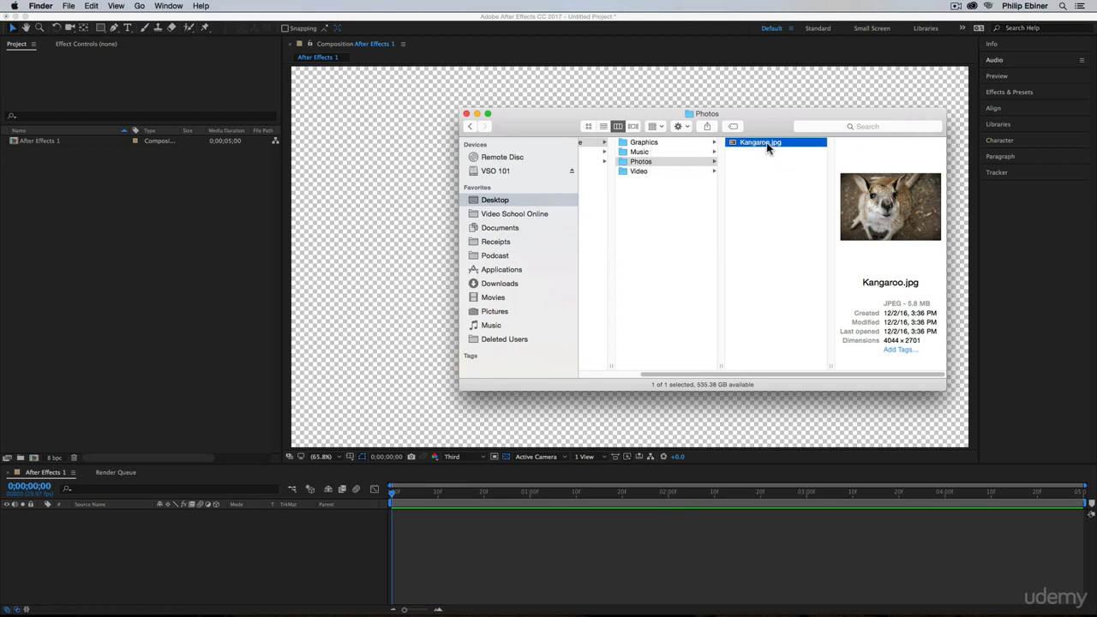
{"action": "left_click_drag", "start_coordinate": [766, 143], "coordinate": [168, 213]}
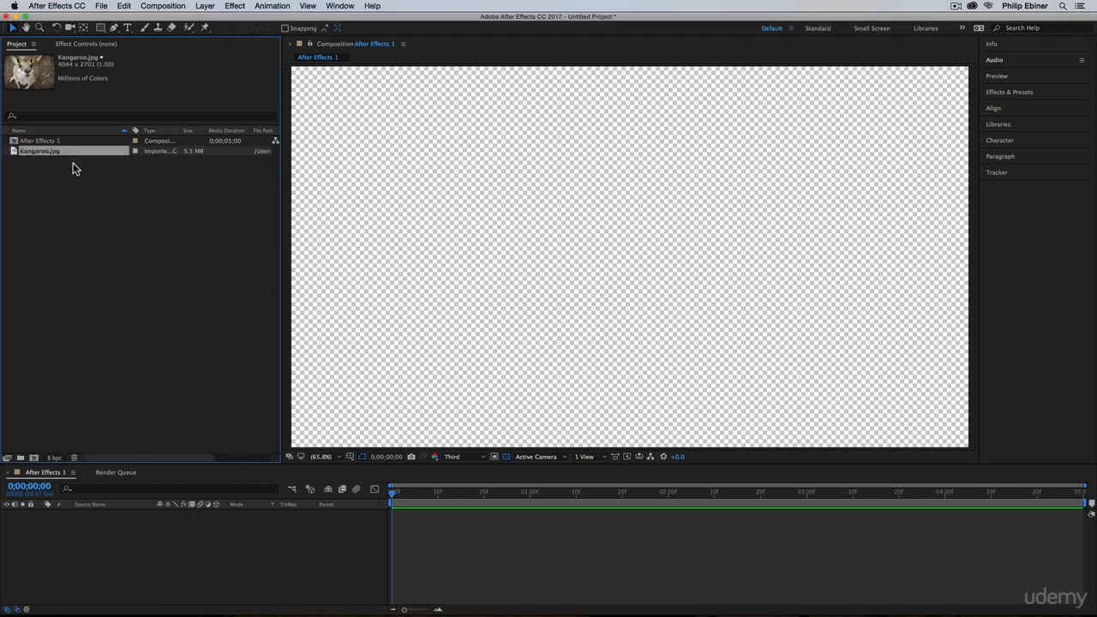
{"action": "left_click", "coordinate": [78, 313]}
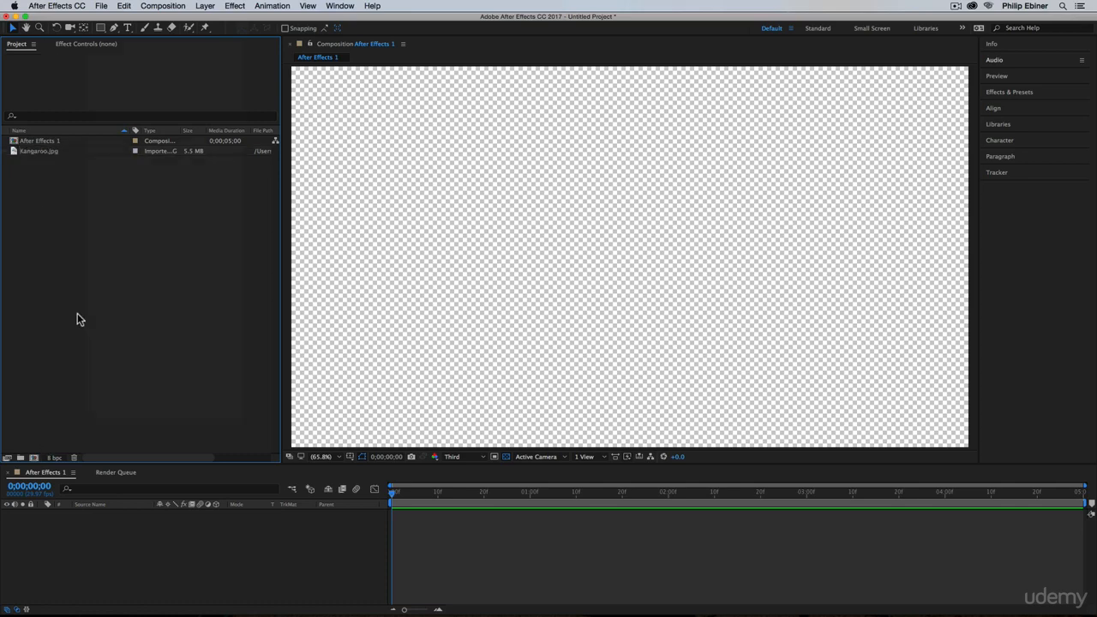
Import Dixie_Outlandish.mp3 from the course's Music folder into the project.
{"action": "right_click", "coordinate": [116, 277]}
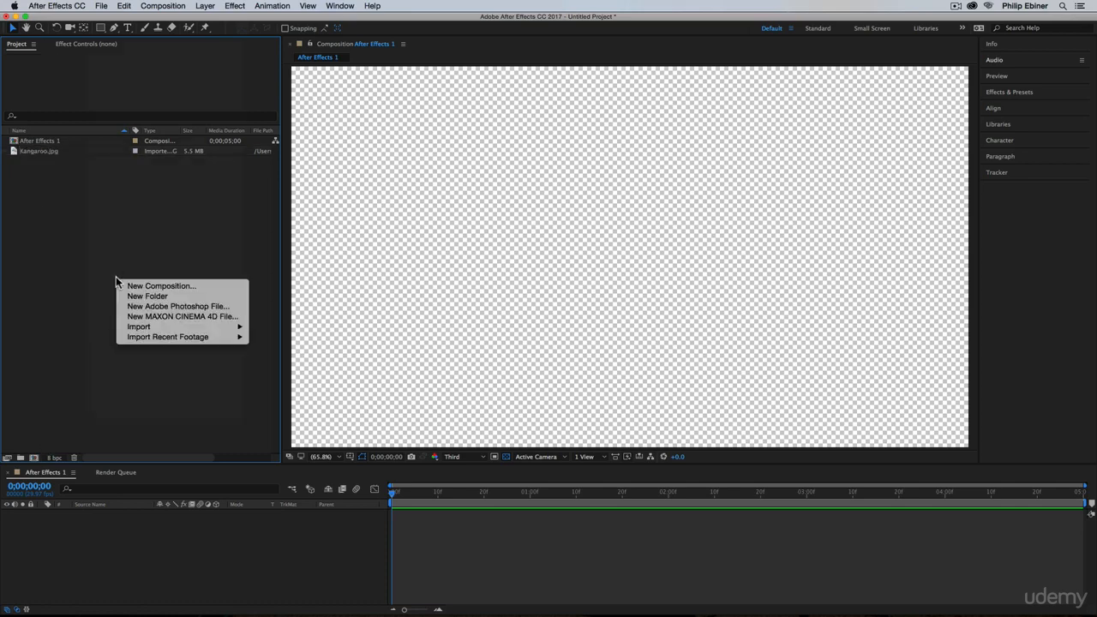
{"action": "mouse_move", "coordinate": [182, 330]}
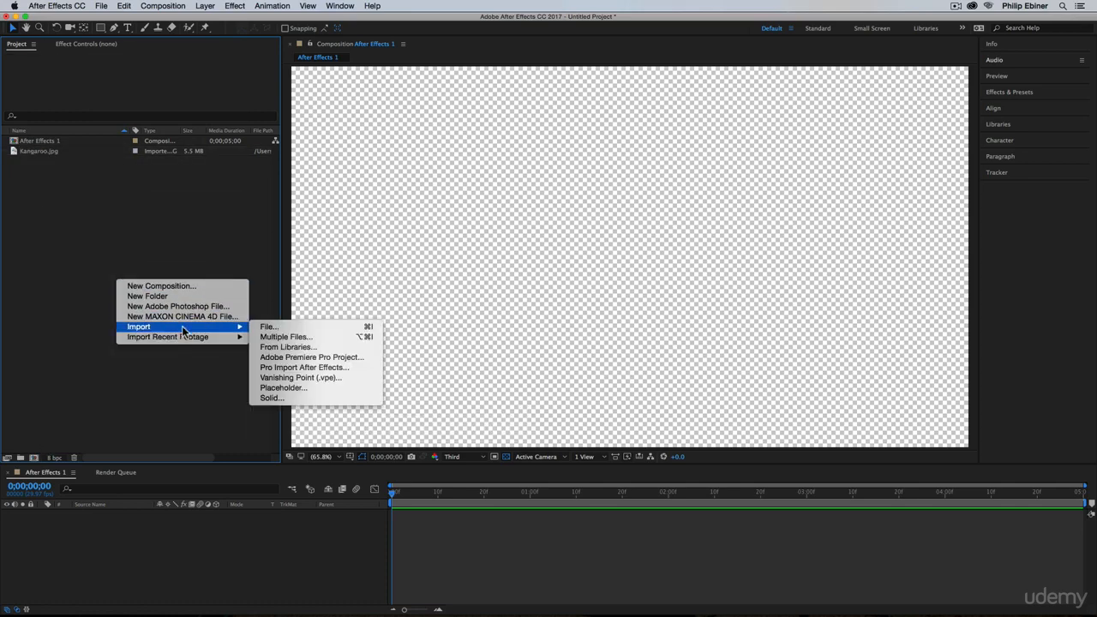
{"action": "left_click", "coordinate": [268, 327]}
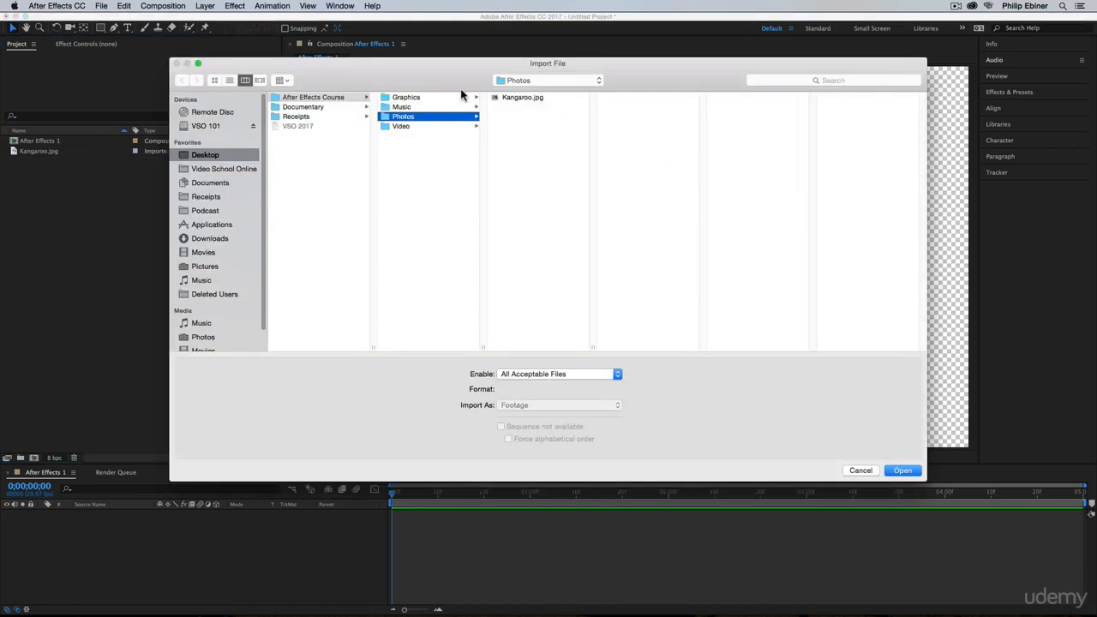
{"action": "left_click", "coordinate": [432, 108]}
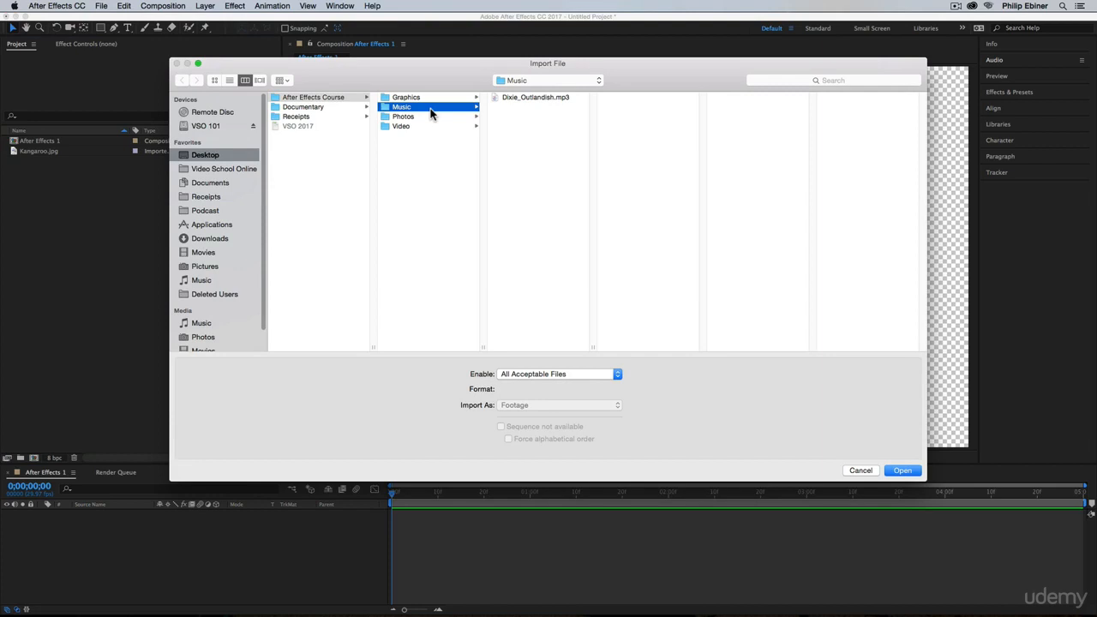
{"action": "left_click", "coordinate": [533, 98]}
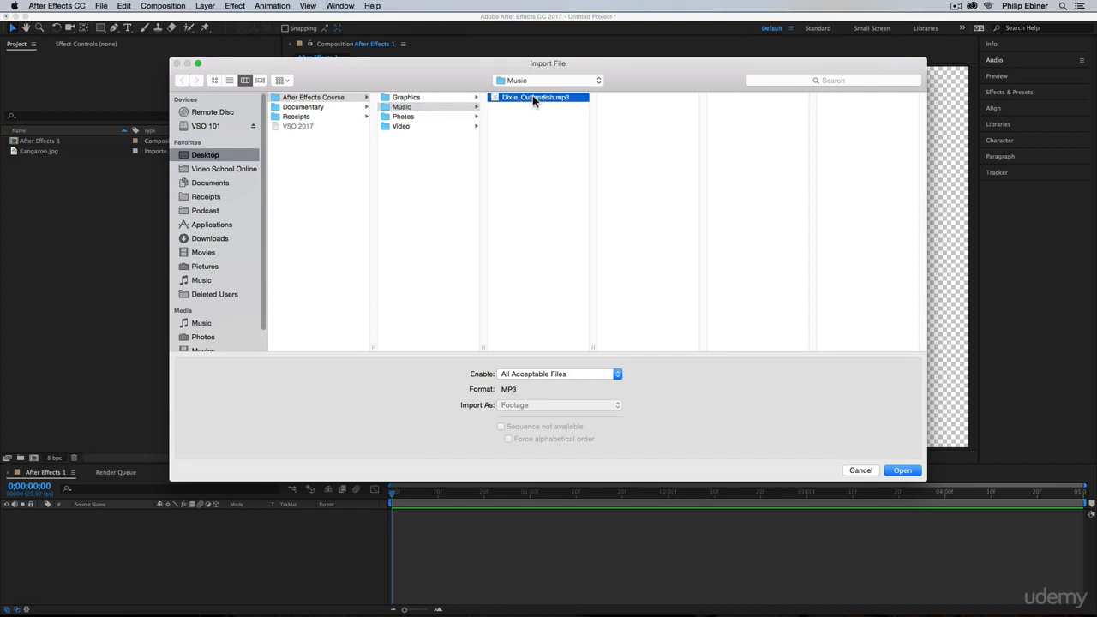
{"action": "left_click", "coordinate": [901, 472]}
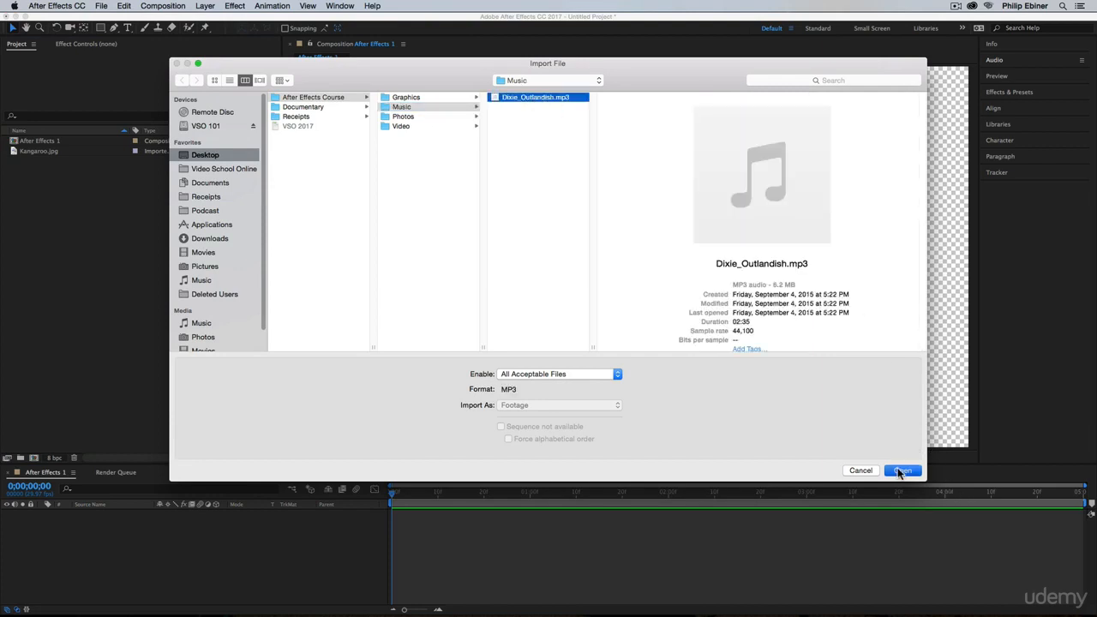
Import Video Sample.mp4 from the course's Video folder into the project.
{"action": "left_click", "coordinate": [101, 6]}
{"action": "mouse_move", "coordinate": [171, 153]}
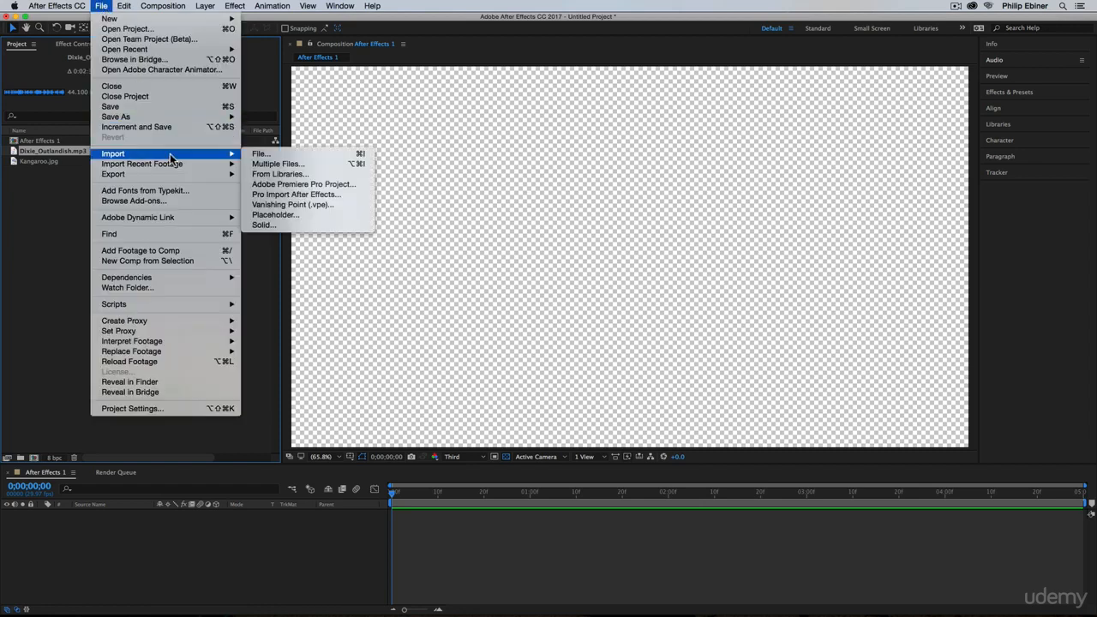
{"action": "left_click", "coordinate": [274, 156]}
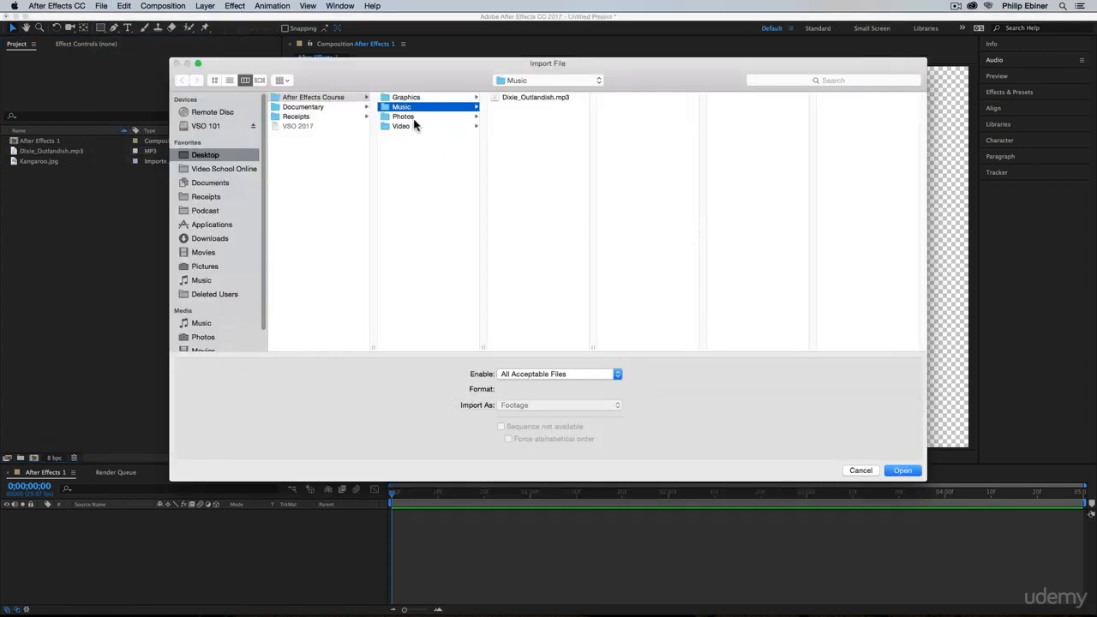
{"action": "left_click", "coordinate": [414, 126]}
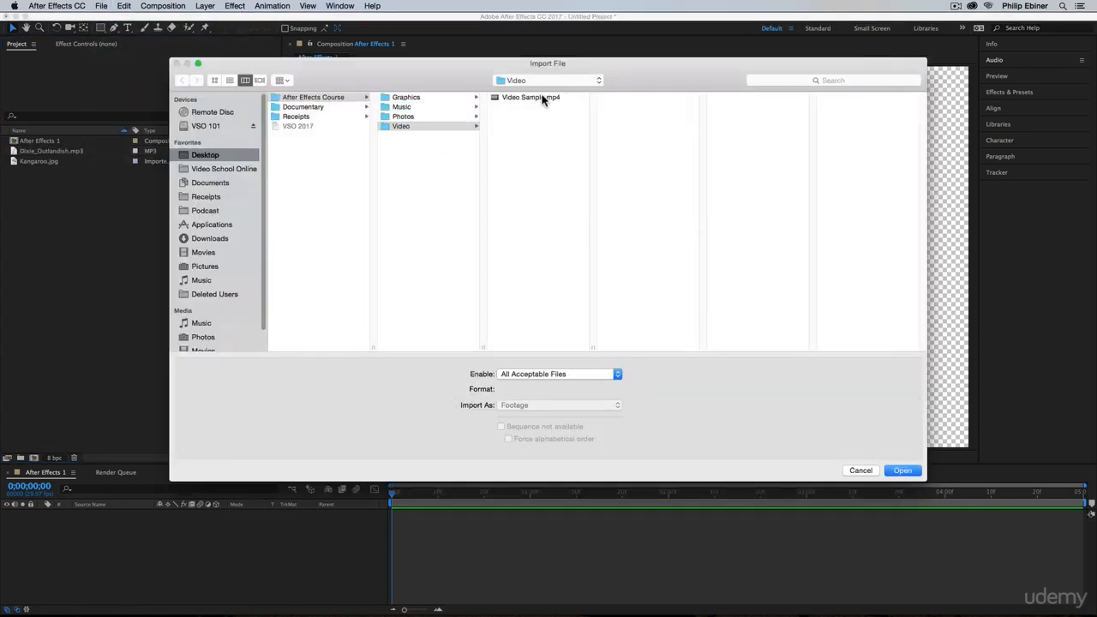
{"action": "left_click", "coordinate": [542, 99]}
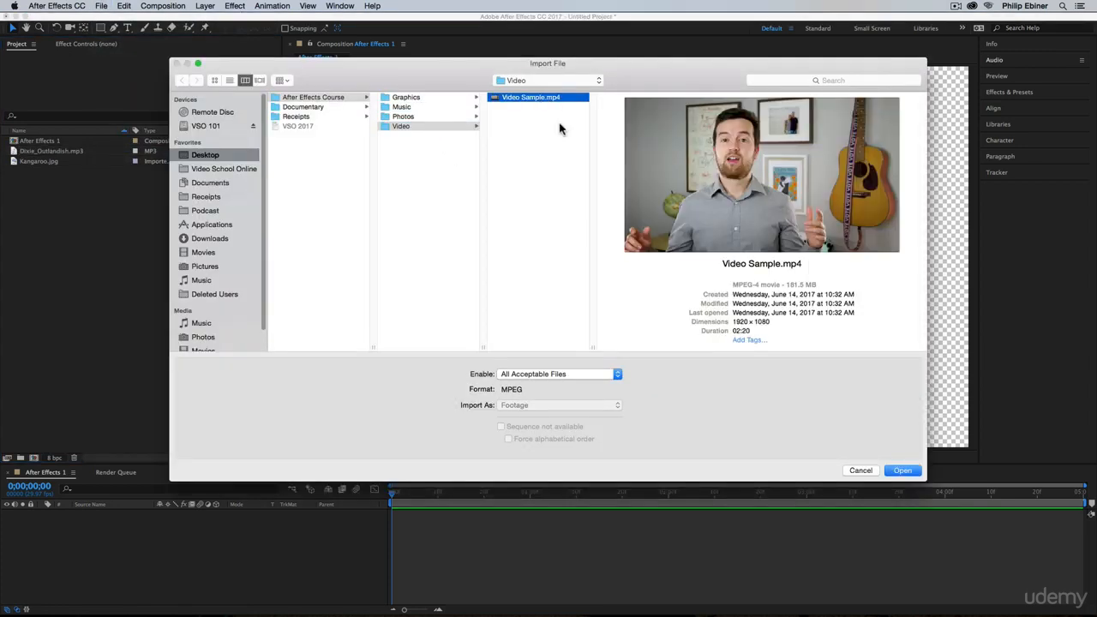
{"action": "left_click", "coordinate": [904, 470]}
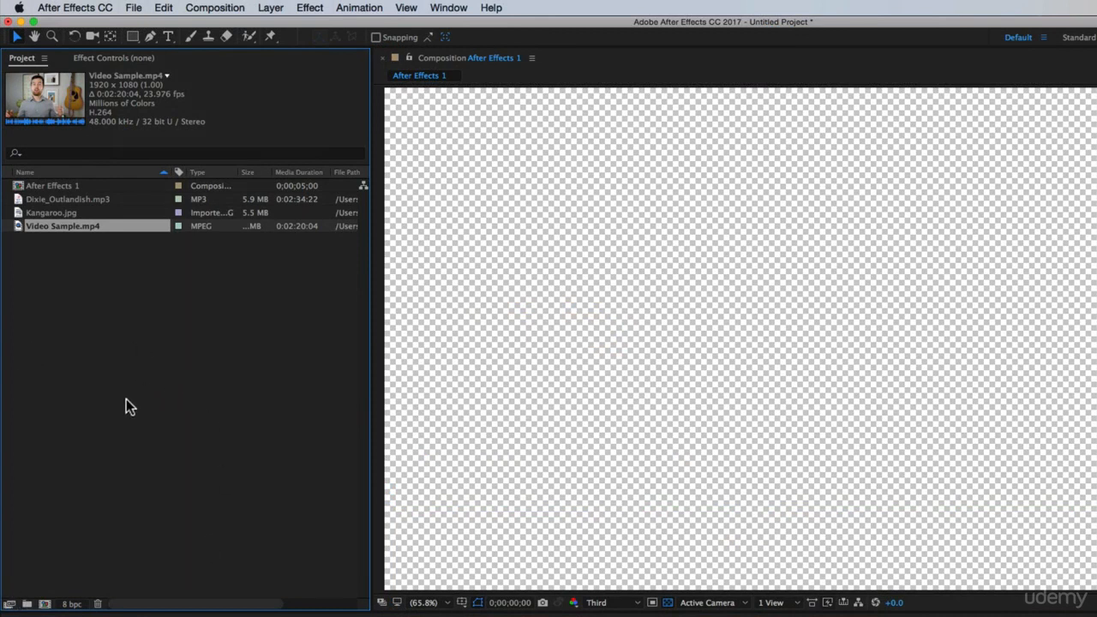
Create a project folder named VIDEO and move Video Sample.mp4 into it, leaving the folder collapsed.
{"action": "left_click", "coordinate": [27, 604]}
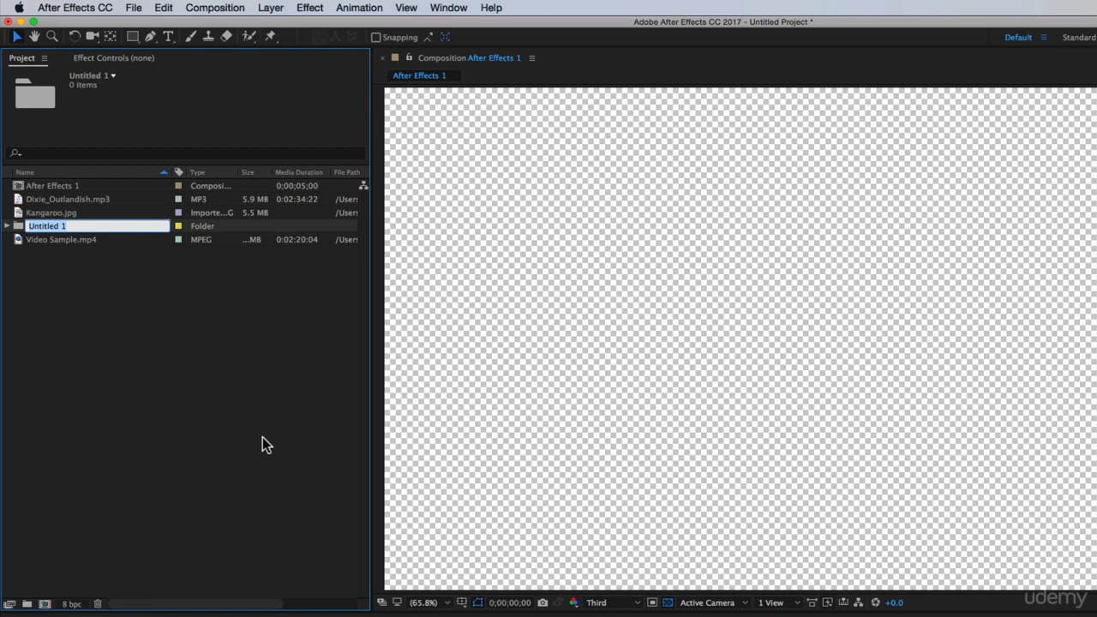
{"action": "type", "text": "VIDEO"}
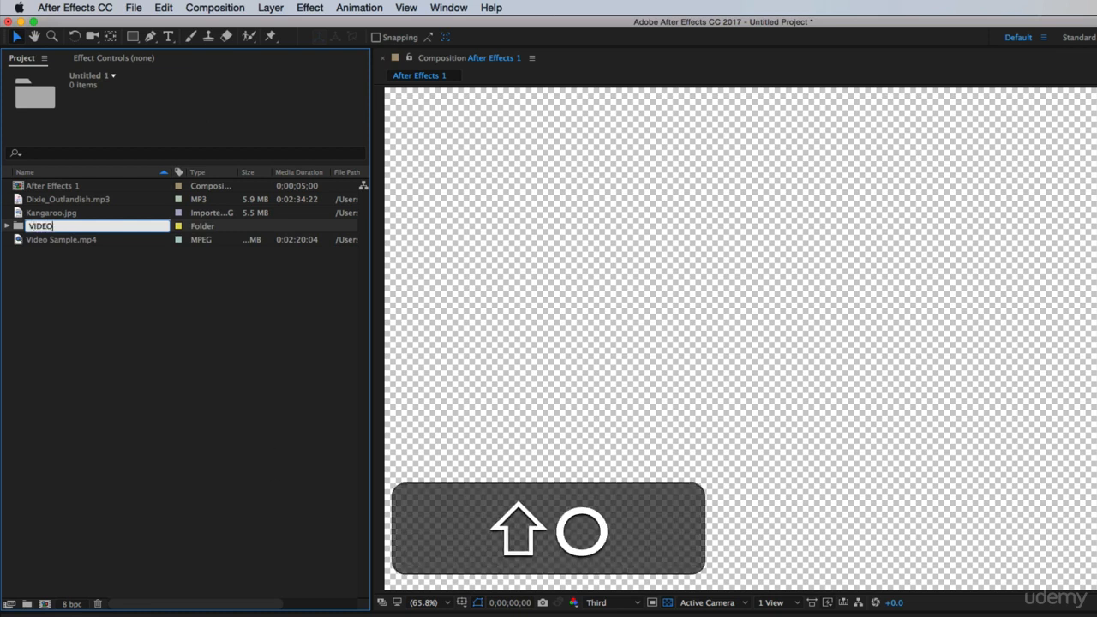
{"action": "left_click", "coordinate": [114, 324]}
{"action": "left_click_drag", "start_coordinate": [118, 241], "coordinate": [30, 227]}
{"action": "left_click", "coordinate": [8, 226]}
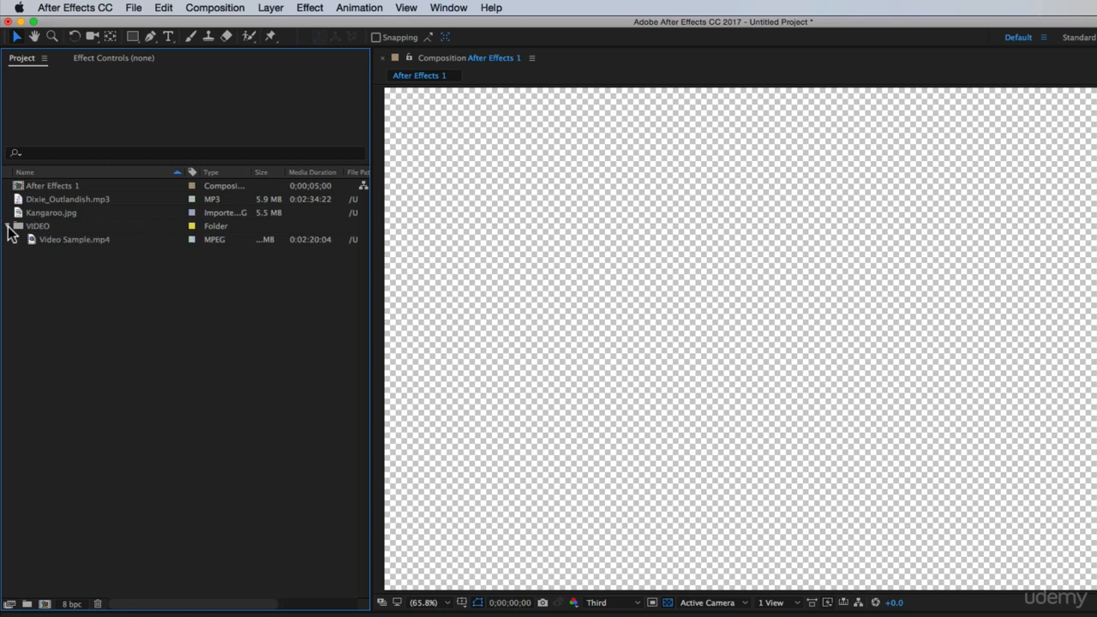
{"action": "left_click", "coordinate": [8, 226]}
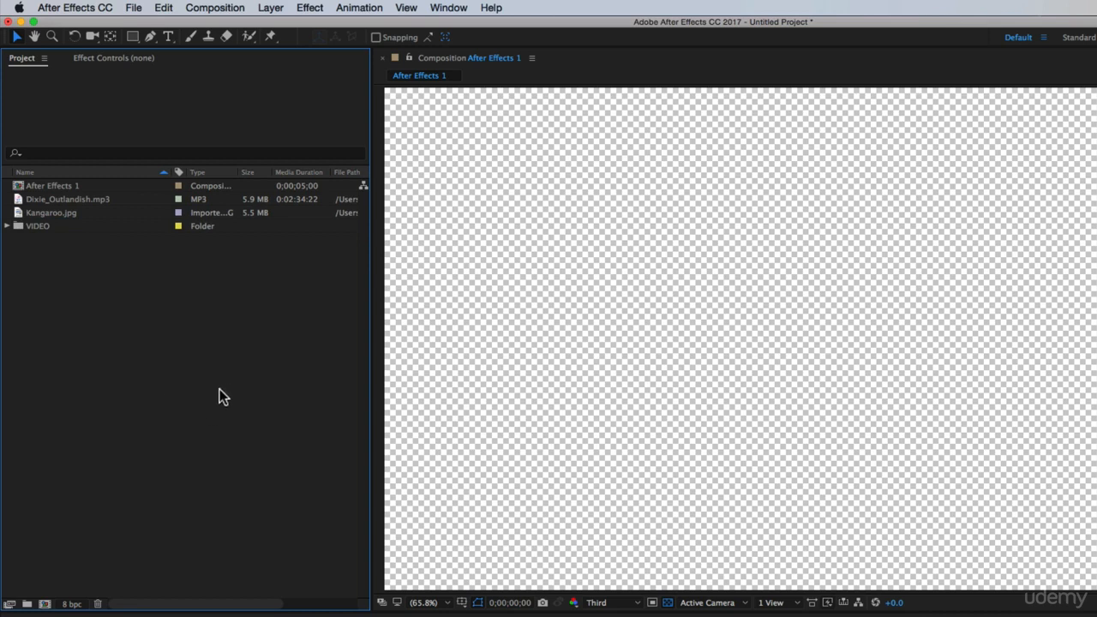
Create a project folder named Graphic 1 and move Dixie_Outlandish.mp3 and Kangaroo.jpg into it.
{"action": "left_click", "coordinate": [27, 604]}
{"action": "key", "text": "shift"}
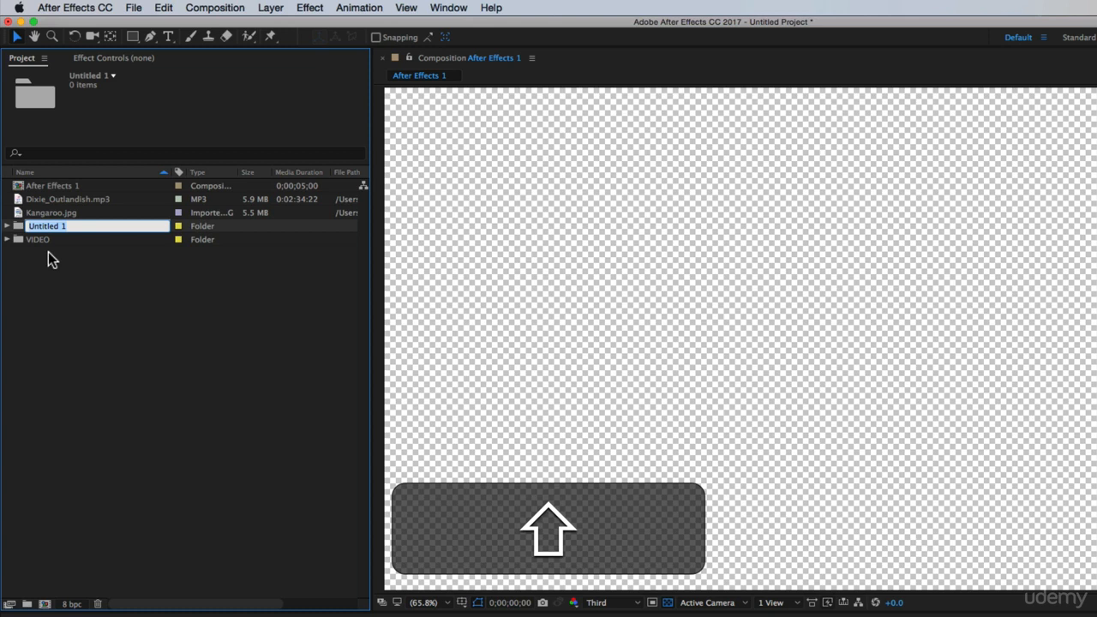
{"action": "type", "text": "Graphic 1"}
{"action": "key", "text": "Return"}
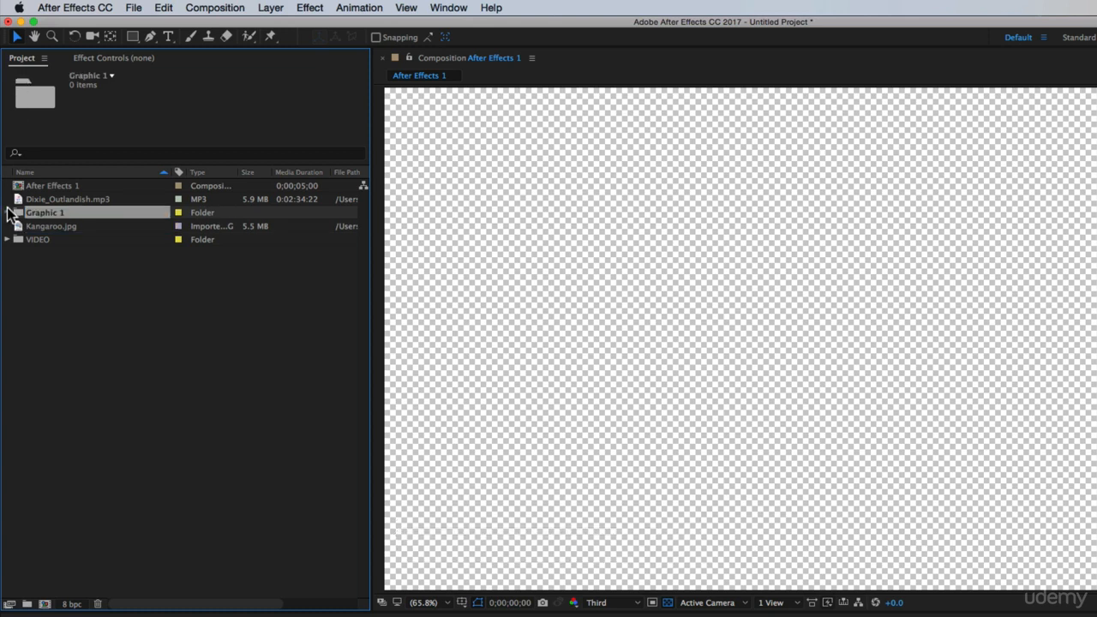
{"action": "left_click_drag", "start_coordinate": [75, 202], "coordinate": [50, 201]}
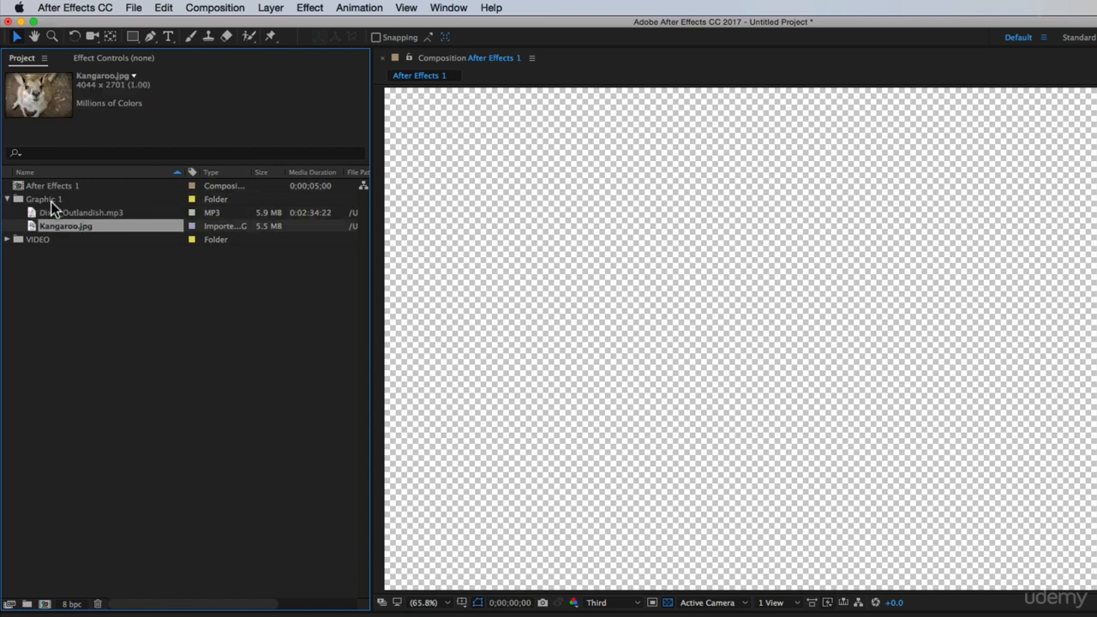
Create a PHOTOS subfolder inside the Graphic 1 folder and move Kangaroo.jpg into it.
{"action": "left_click", "coordinate": [50, 202]}
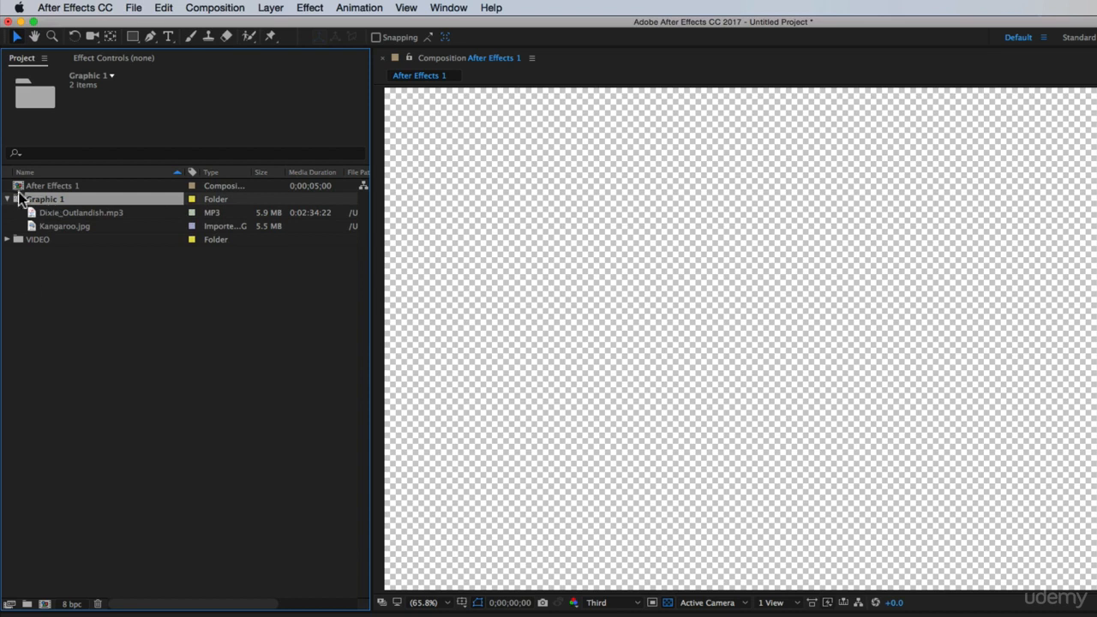
{"action": "left_click", "coordinate": [28, 604]}
{"action": "type", "text": "PHOTOS"}
{"action": "key", "text": "shift+Return"}
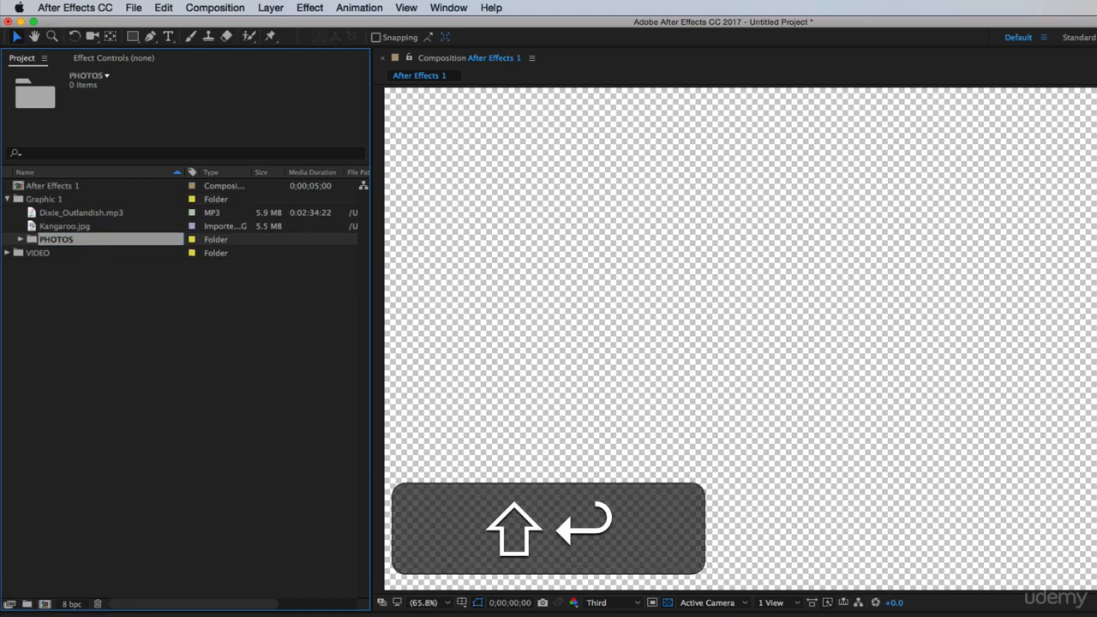
{"action": "left_click_drag", "start_coordinate": [76, 226], "coordinate": [63, 239]}
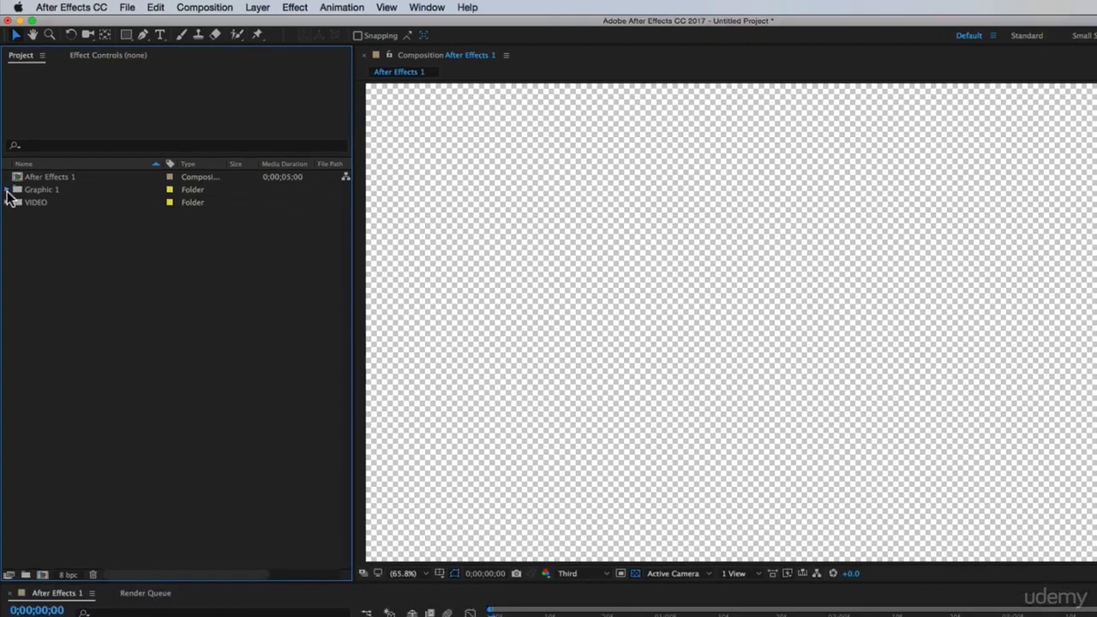
Add Kangaroo.jpg from the PHOTOS subfolder to the center of the After Effects 1 composition.
{"action": "left_click", "coordinate": [7, 198]}
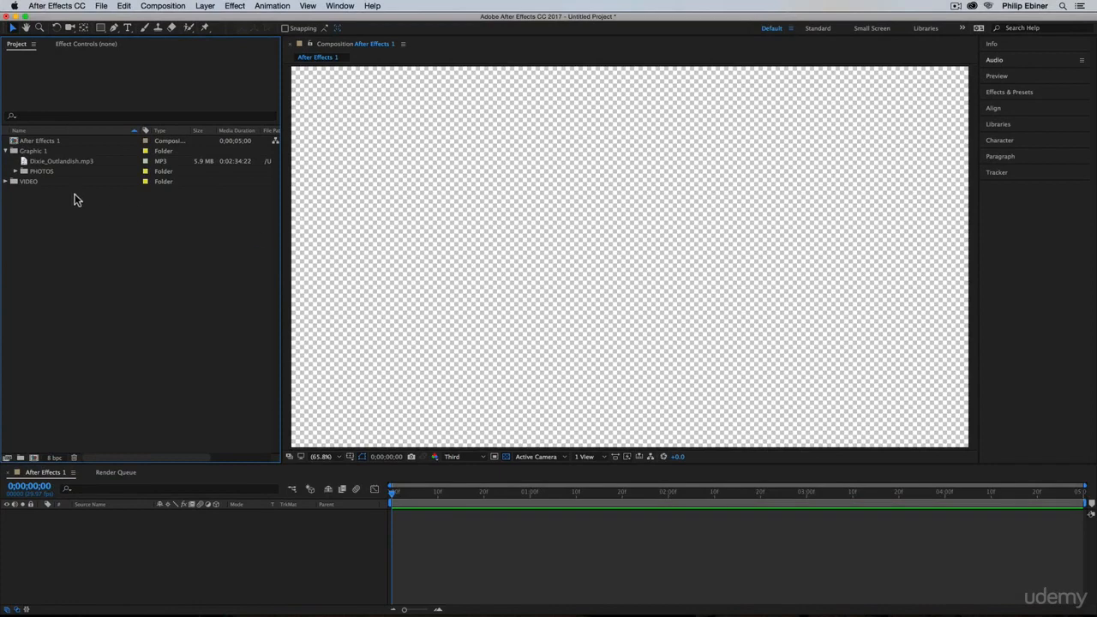
{"action": "left_click", "coordinate": [16, 174]}
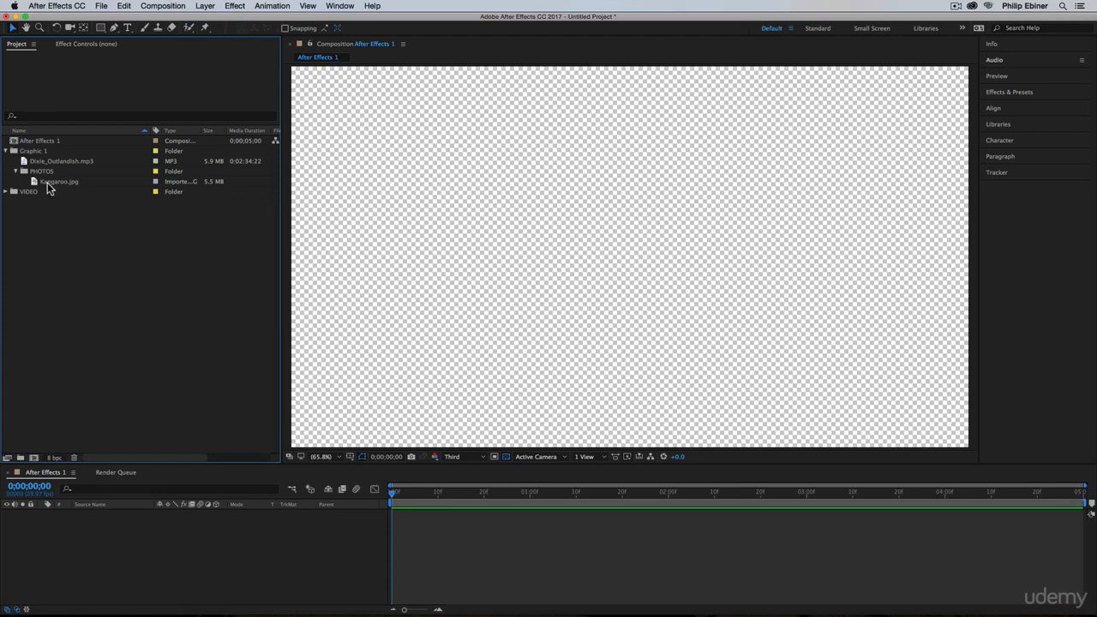
{"action": "left_click_drag", "start_coordinate": [49, 189], "coordinate": [629, 281]}
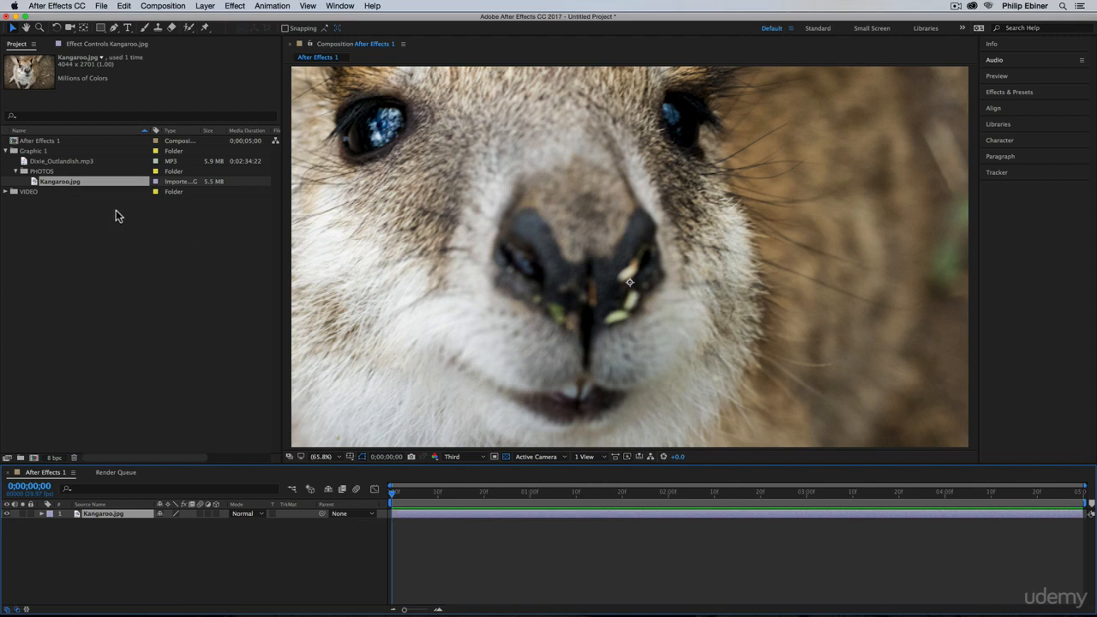
Add Kangaroo.jpg again below the existing layer, starting at 0;00;01;00, and move the current time to 0;00;01;14.
{"action": "left_click_drag", "start_coordinate": [59, 182], "coordinate": [529, 536]}
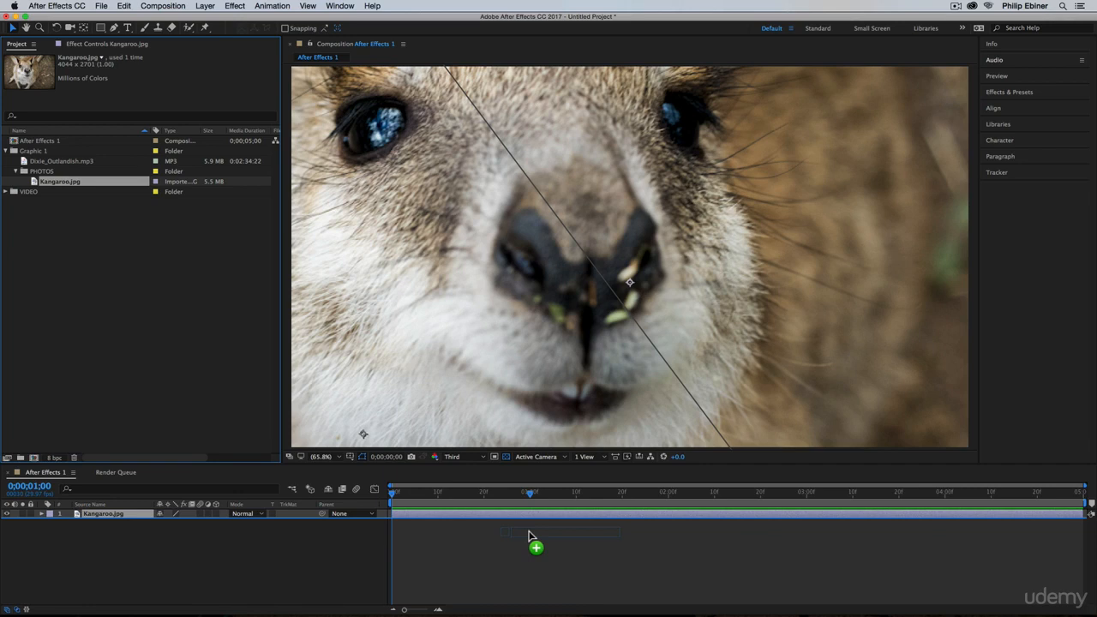
{"action": "left_click_drag", "start_coordinate": [528, 537], "coordinate": [529, 535]}
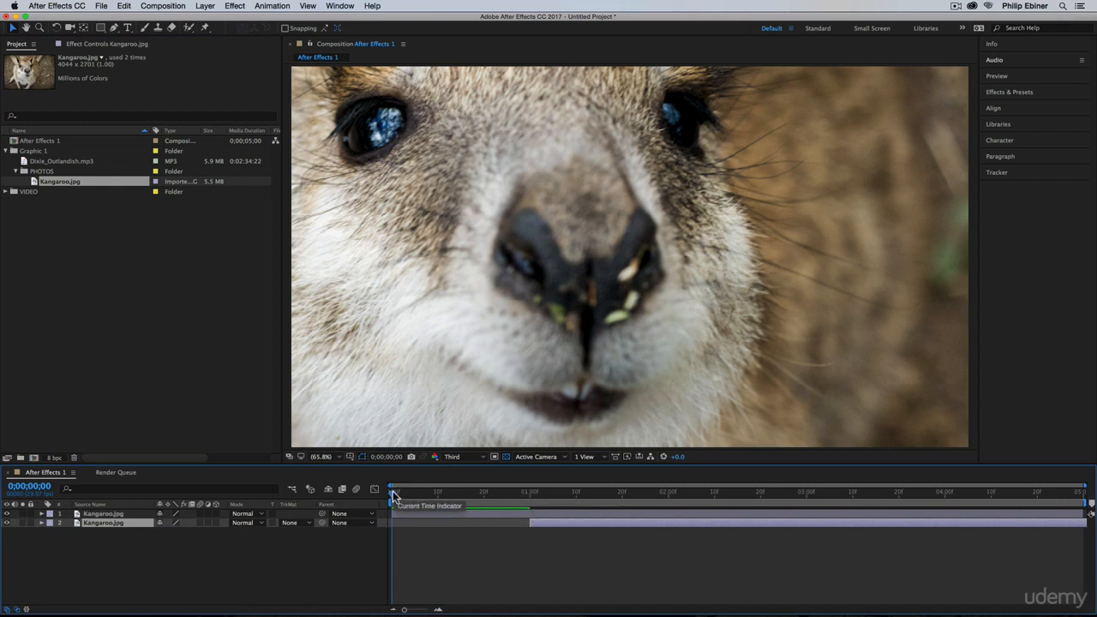
{"action": "left_click_drag", "start_coordinate": [393, 494], "coordinate": [595, 505]}
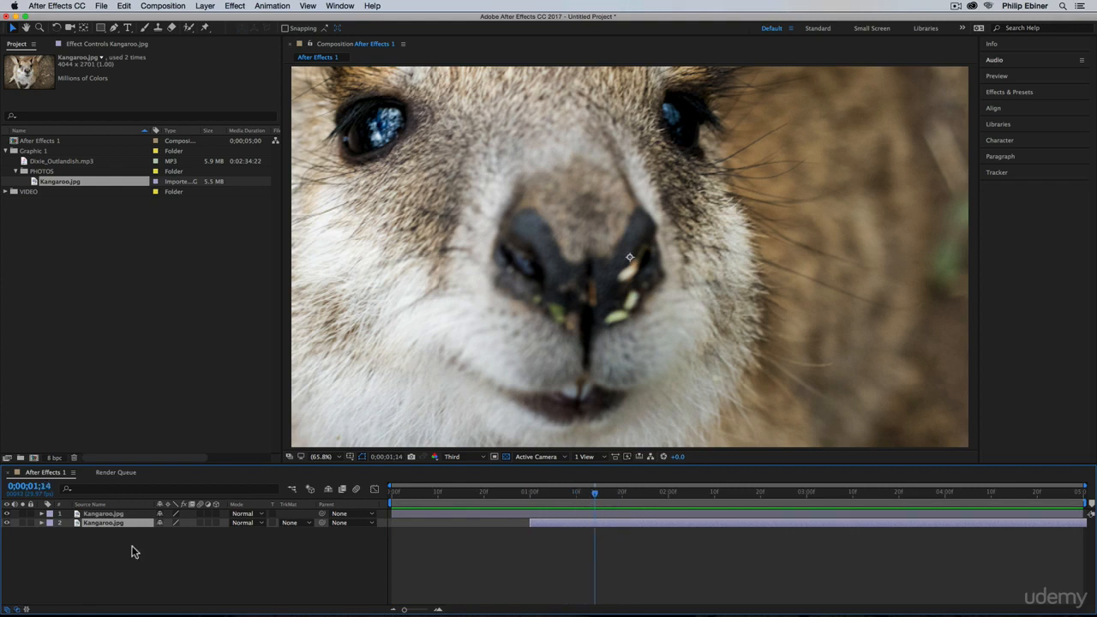
Move the Kangaroo.jpg layer starting at one second above the full-length one and set the current time to 0;00;00;25.
{"action": "left_click", "coordinate": [103, 514]}
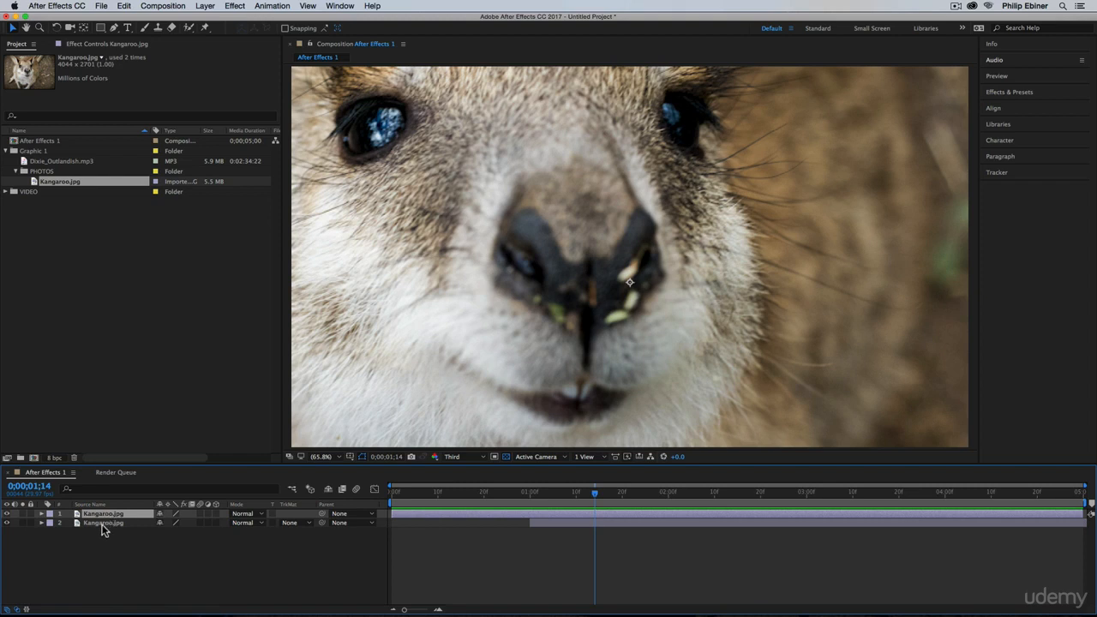
{"action": "left_click", "coordinate": [114, 524]}
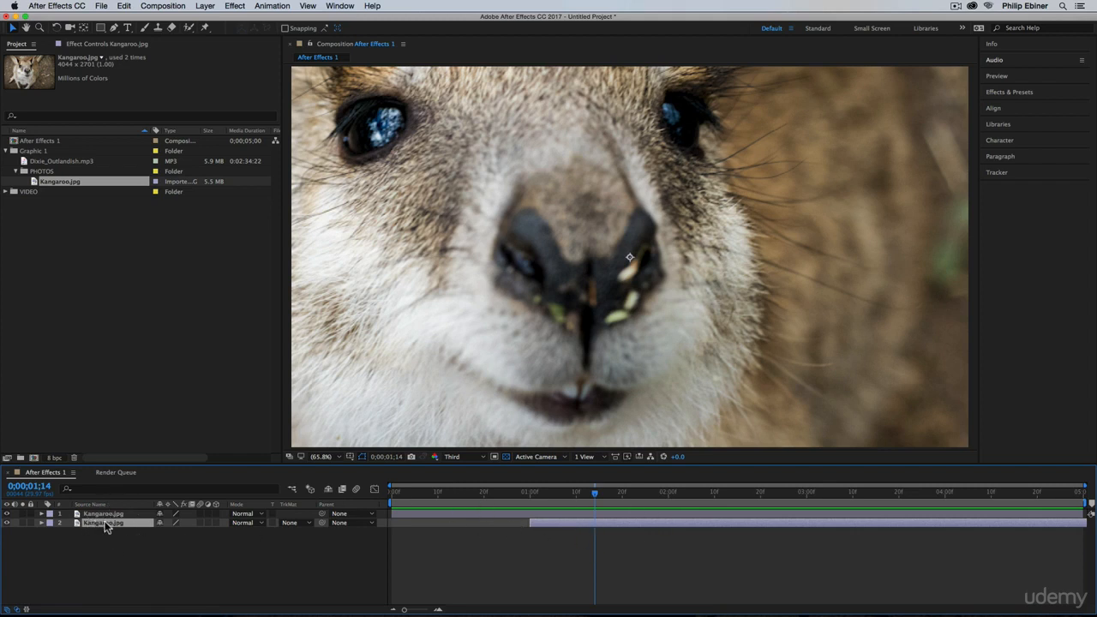
{"action": "left_click_drag", "start_coordinate": [112, 525], "coordinate": [116, 512]}
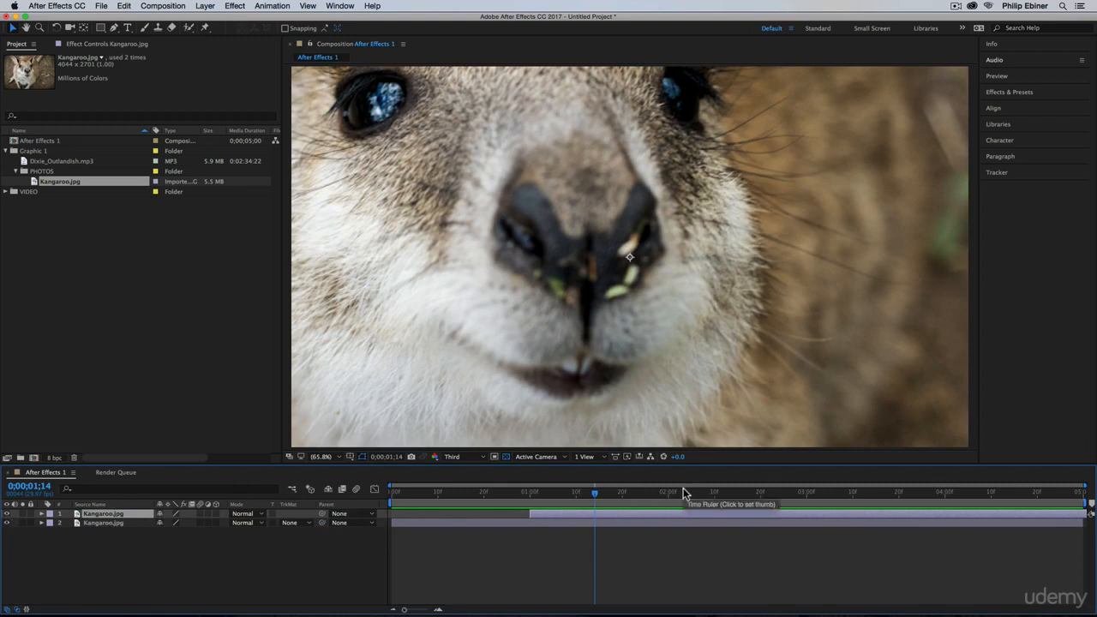
{"action": "left_click", "coordinate": [506, 491]}
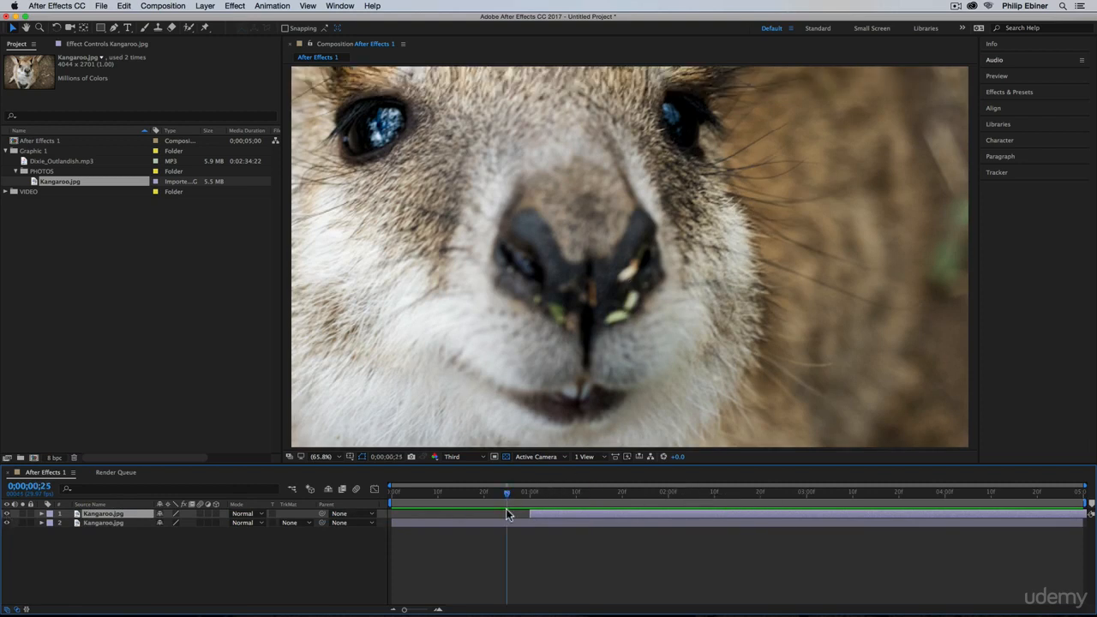
Replace the full-length Kangaroo.jpg layer by deleting it and placing Kangaroo.jpg from the PHOTOS folder off-center toward the composition frame's right edge.
{"action": "left_click", "coordinate": [508, 522]}
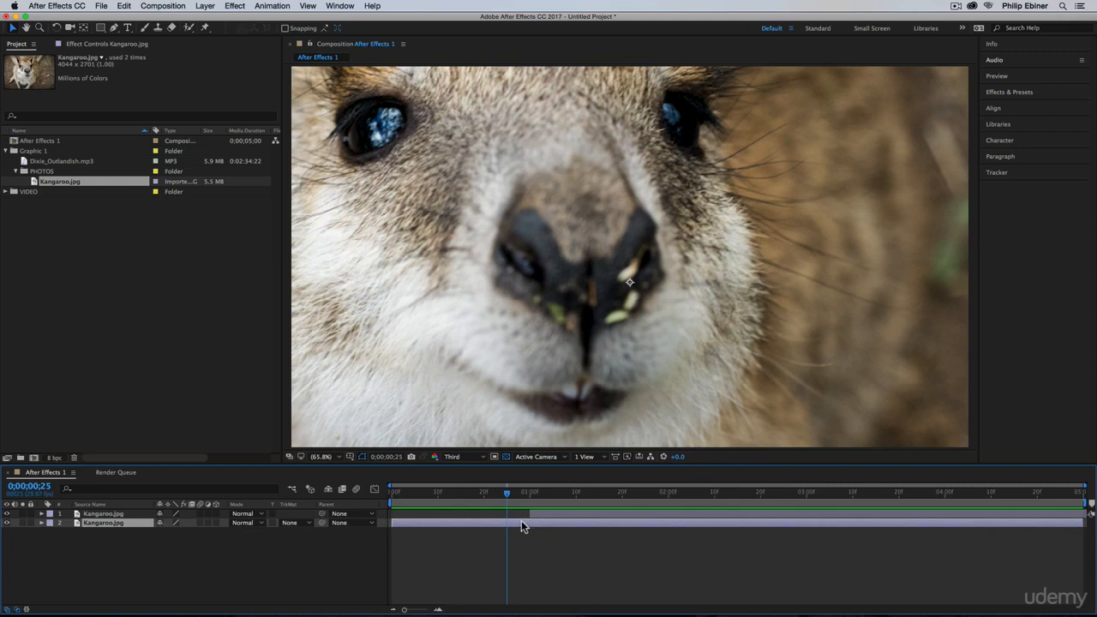
{"action": "key", "text": "BackSpace"}
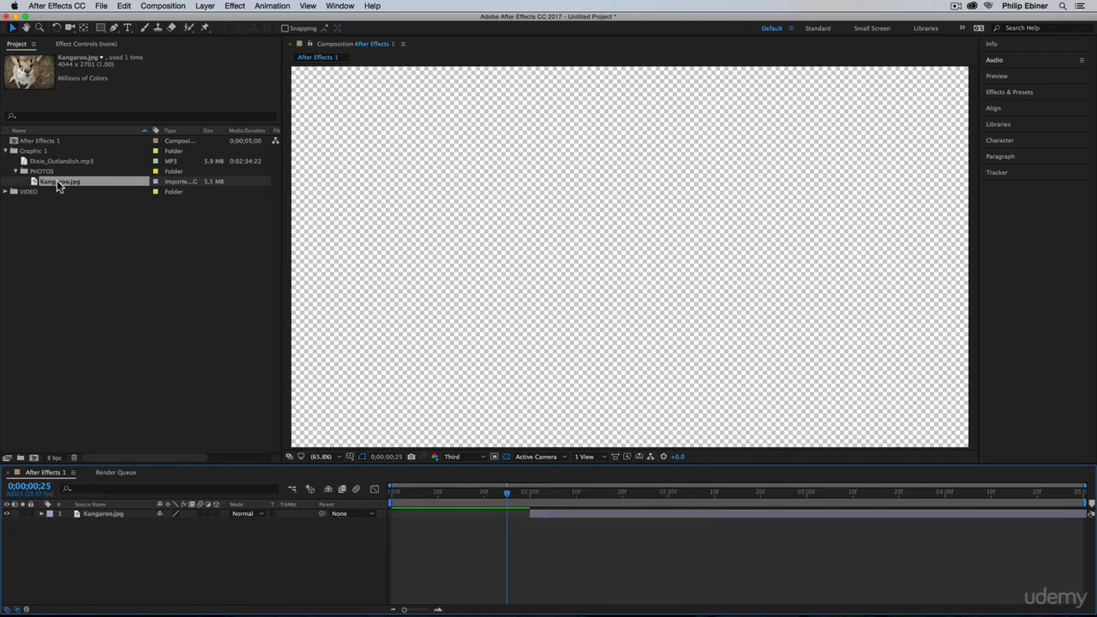
{"action": "left_click_drag", "start_coordinate": [56, 182], "coordinate": [900, 278]}
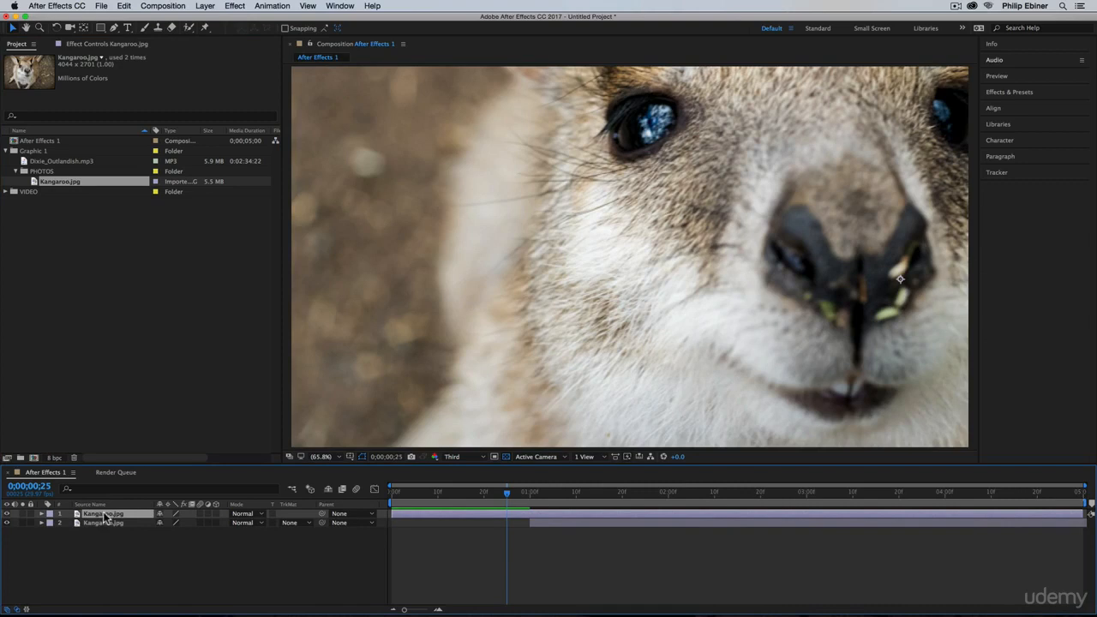
Move the off-center full-length Kangaroo.jpg layer below the one starting at one second and scrub the current time past 0;00;01;00.
{"action": "mouse_move", "coordinate": [101, 514]}
{"action": "left_mouse_down"}
{"action": "mouse_move", "coordinate": [111, 533]}
{"action": "mouse_move", "coordinate": [106, 525]}
{"action": "left_mouse_up"}
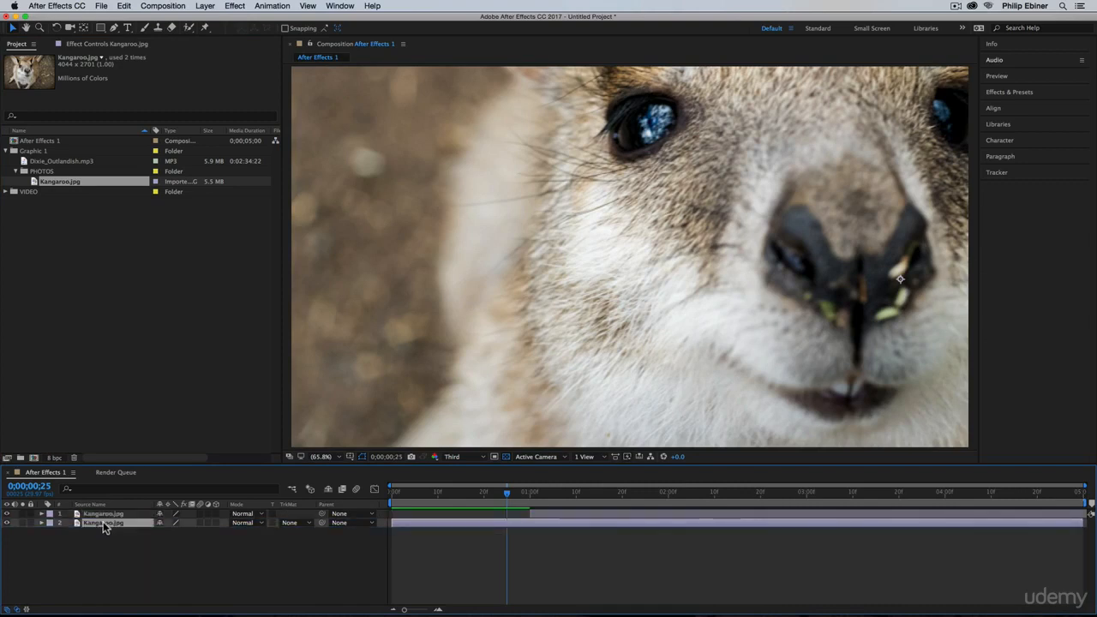
{"action": "left_click_drag", "start_coordinate": [507, 495], "coordinate": [533, 509]}
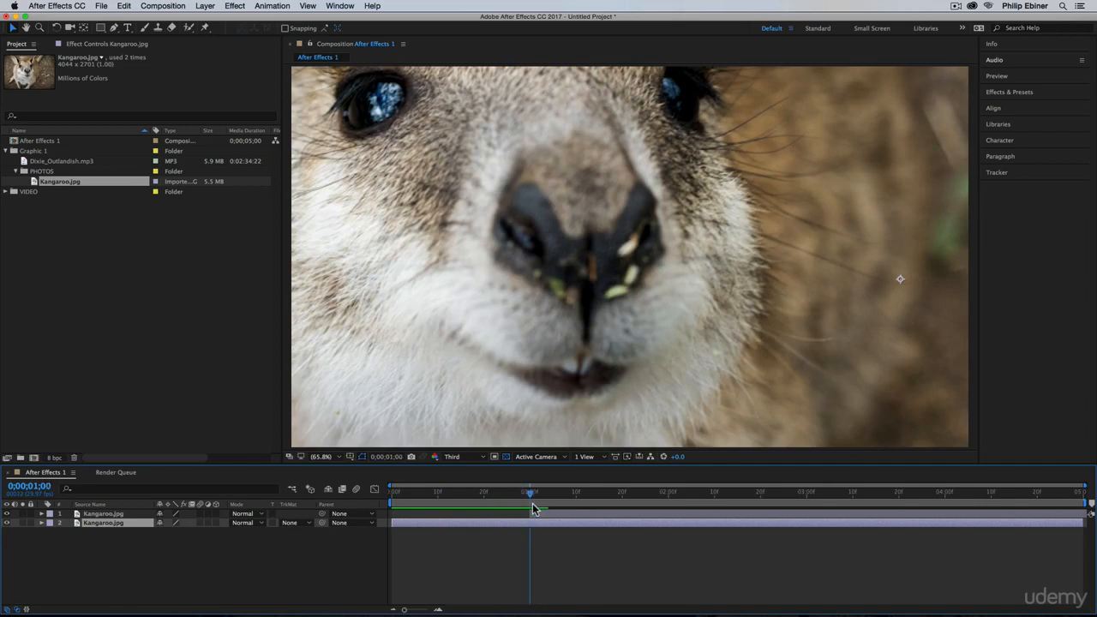
{"action": "left_click_drag", "start_coordinate": [533, 509], "coordinate": [599, 504]}
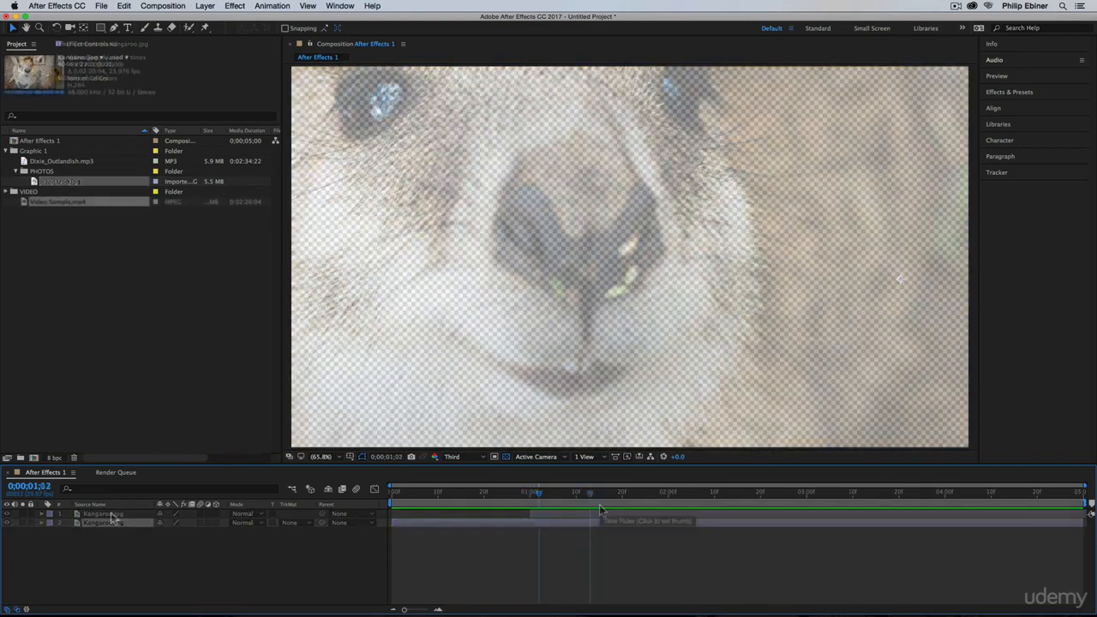